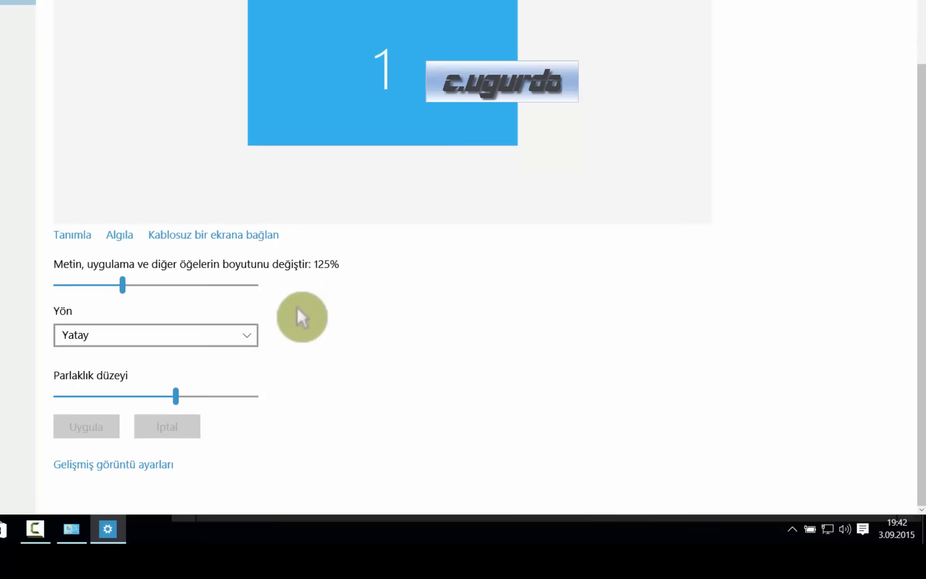
- Open the advanced display settings and select the 800 × 600 screen resolution without applying it
left_click(134, 465)
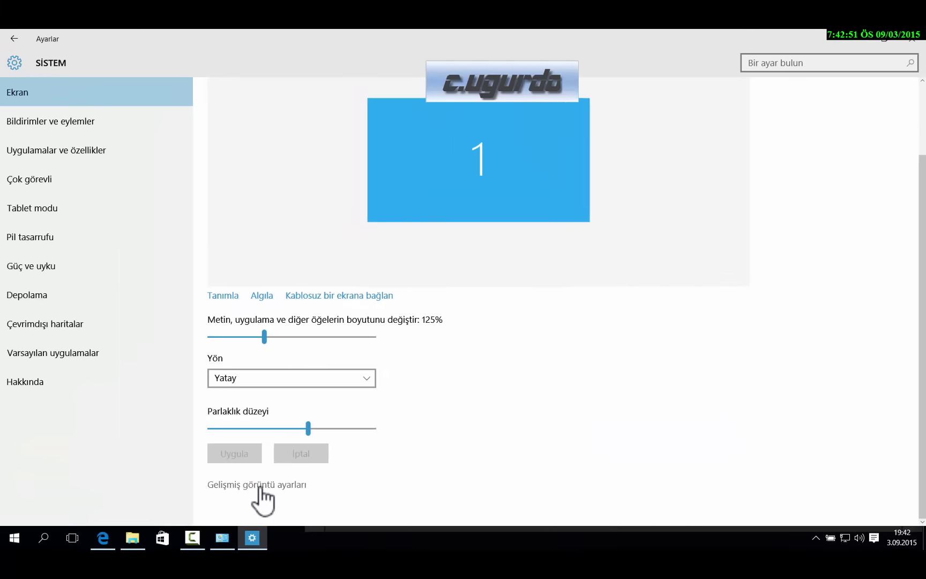
left_click(262, 484)
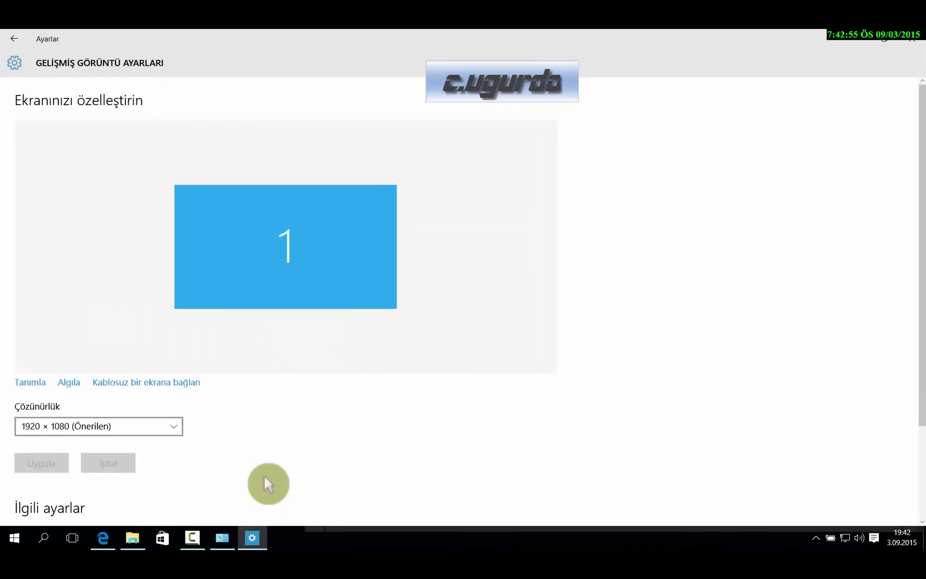
scroll(313, 434, "down", 3)
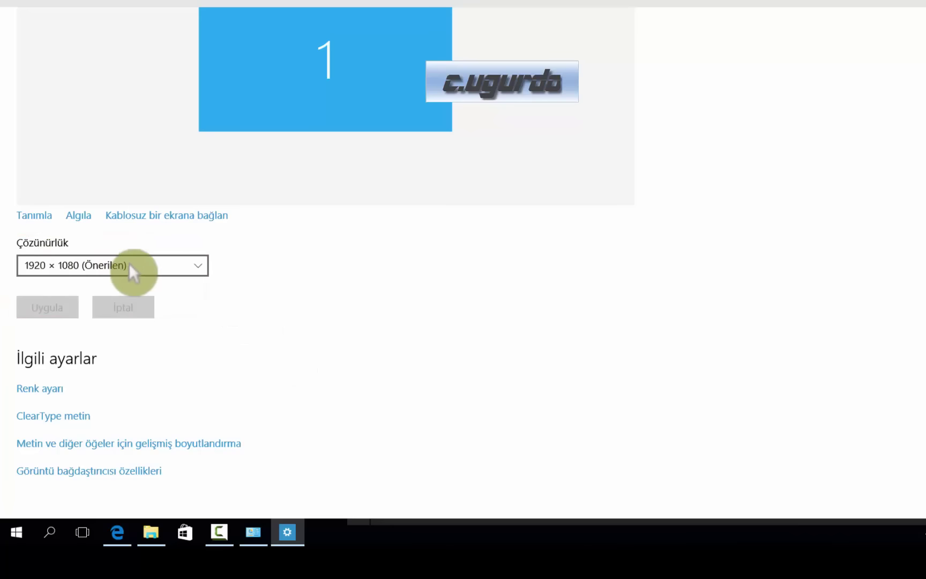
left_click(155, 265)
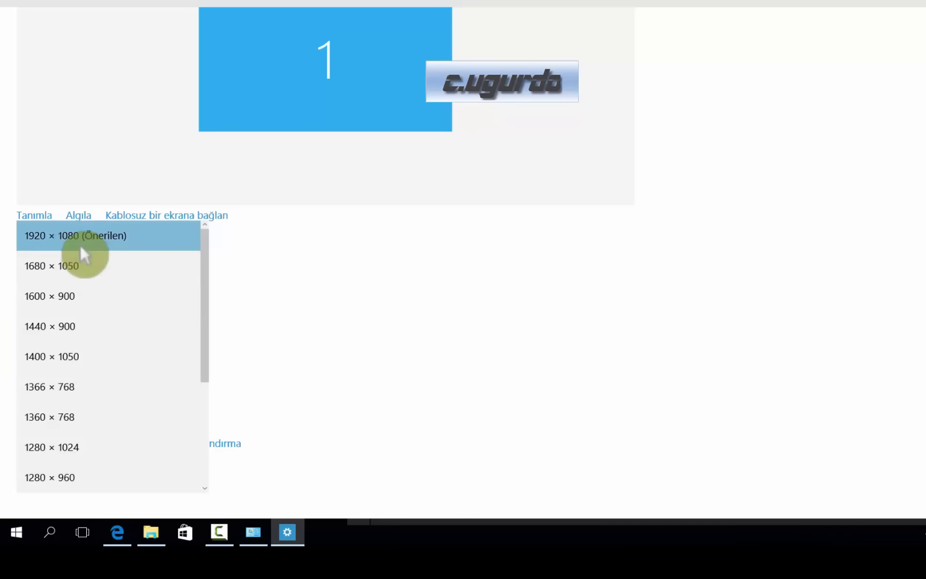
scroll(89, 405, "down", 2)
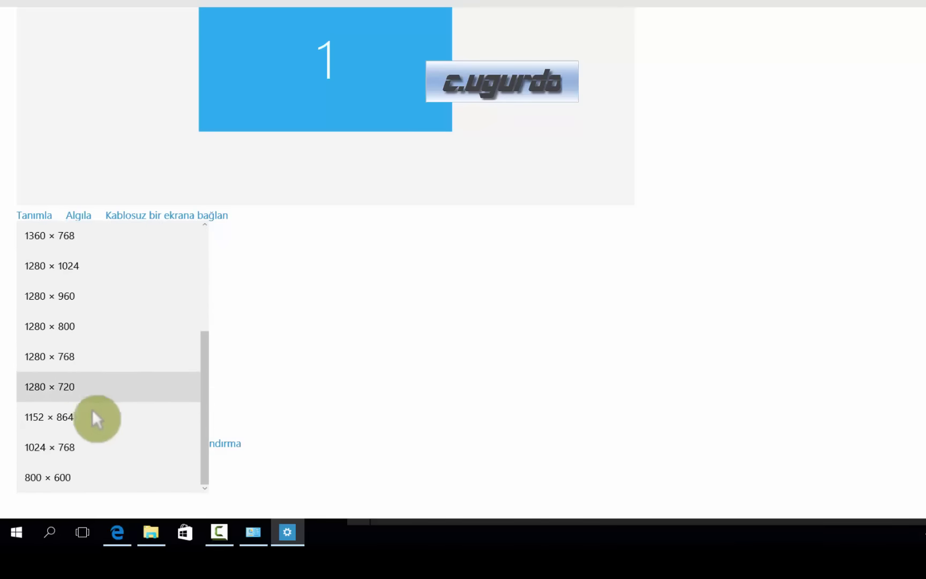
left_click(99, 477)
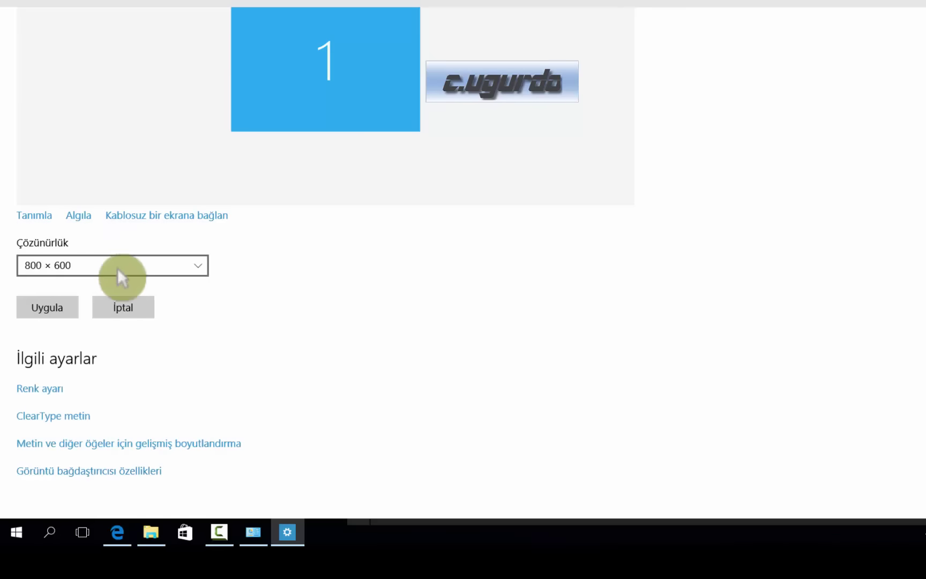
- Return the screen resolution selection to 1920 × 1080 (Önerilen)
left_click(149, 266)
scroll(79, 80, "up", 5)
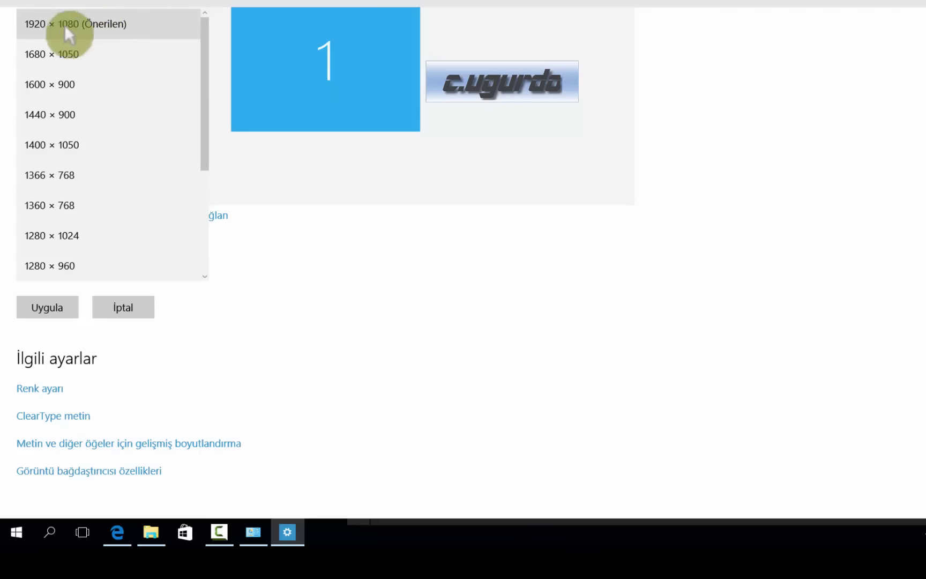
left_click(156, 27)
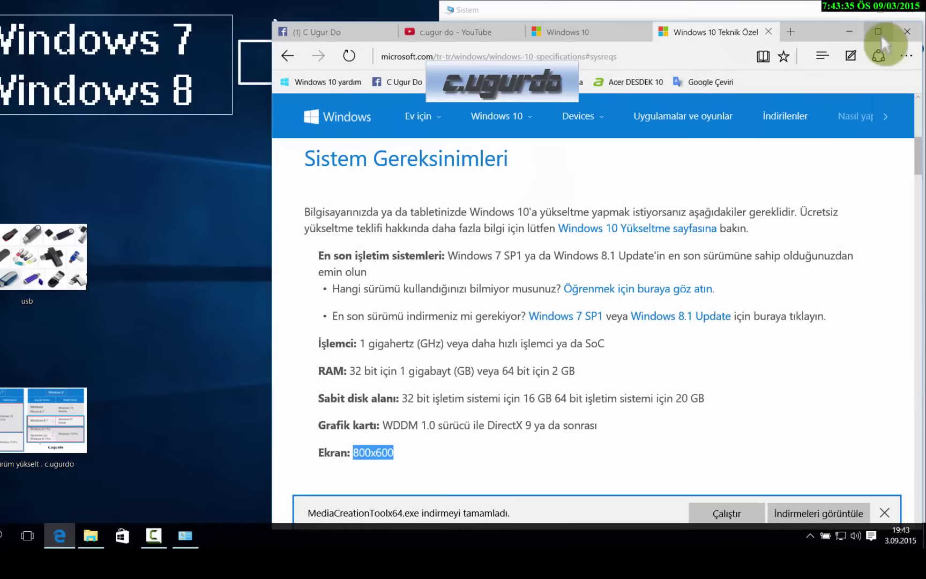
- Maximize the browser window and open the folder that holds the downloaded MediaCreationToolx64.exe
left_click(879, 32)
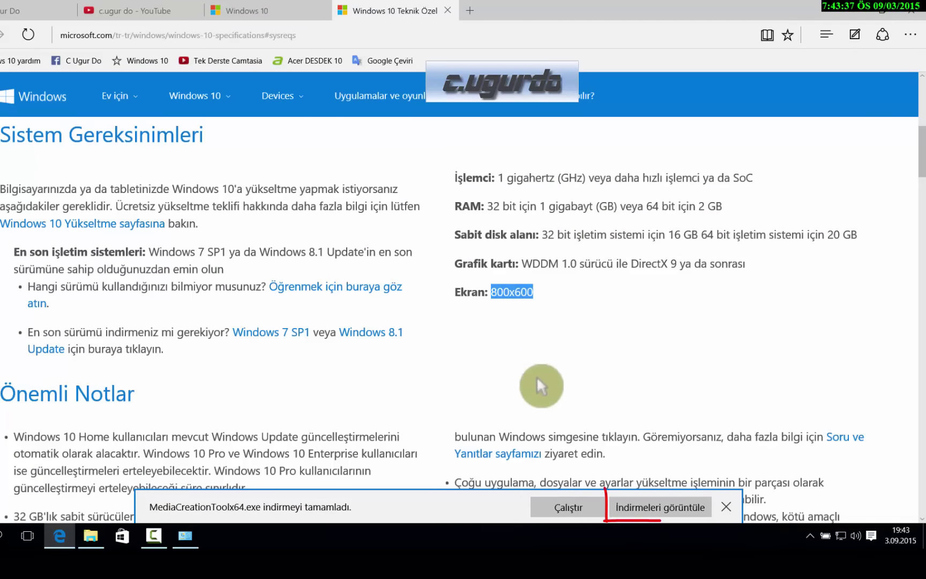
left_click(664, 509)
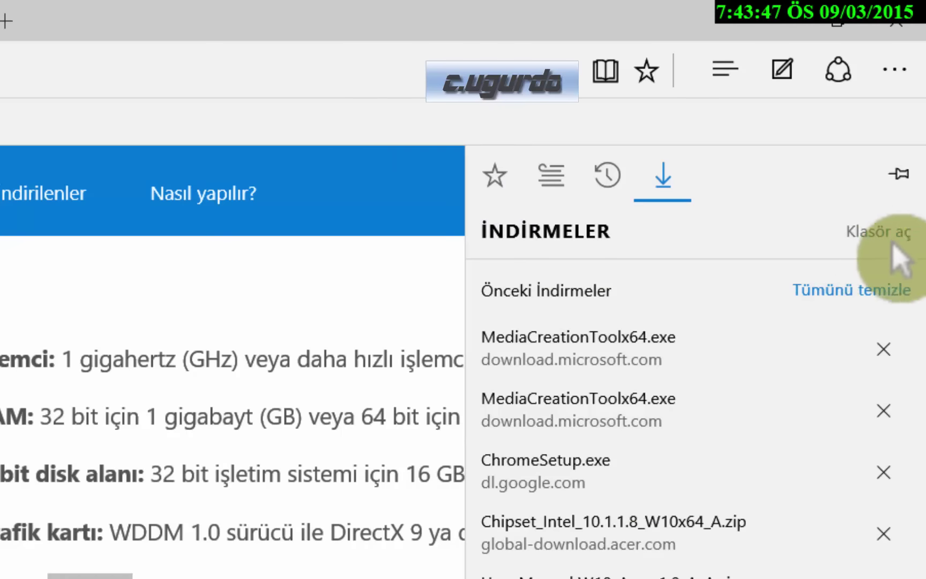
left_click(879, 232)
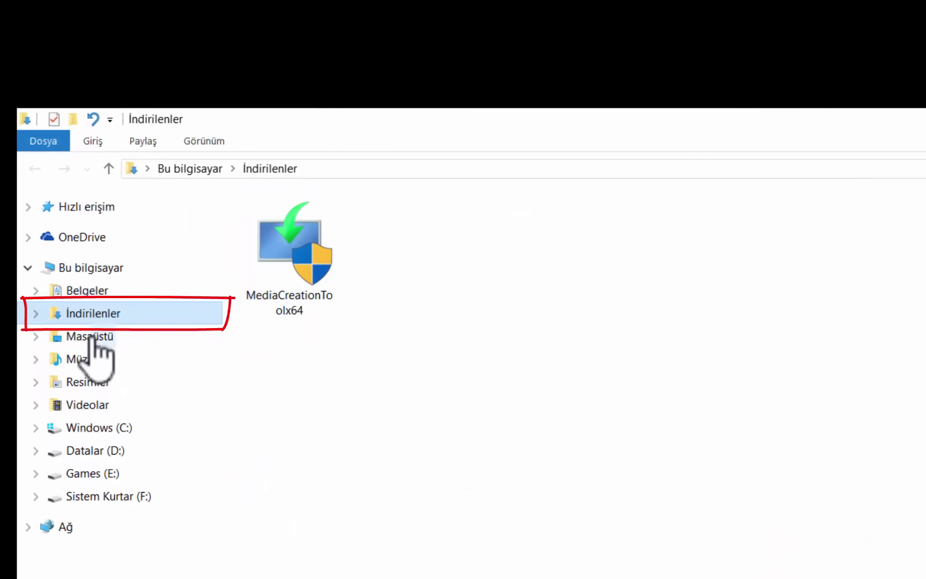
- Run MediaCreationToolx64 from the İndirilenler folder as administrator
left_click(91, 336)
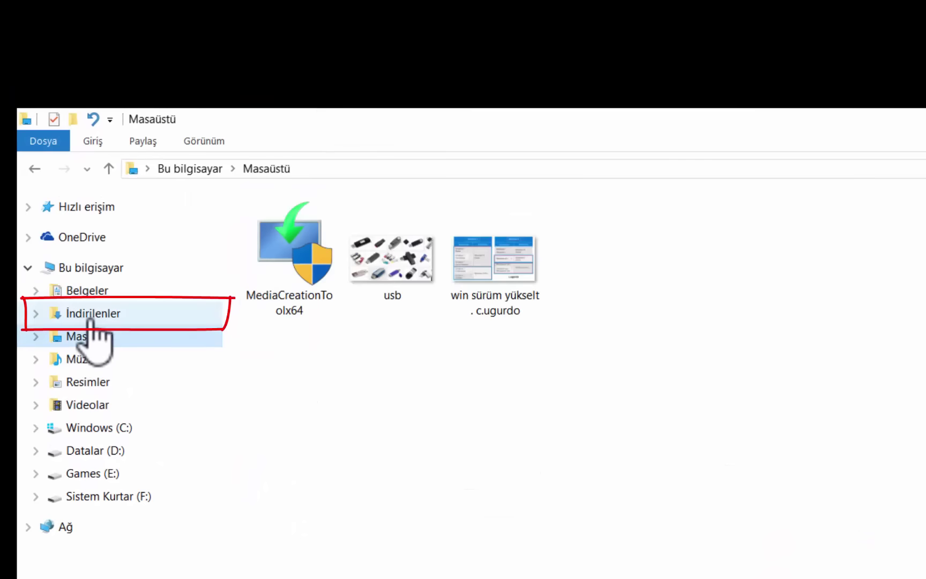
left_click(91, 316)
left_click(263, 287)
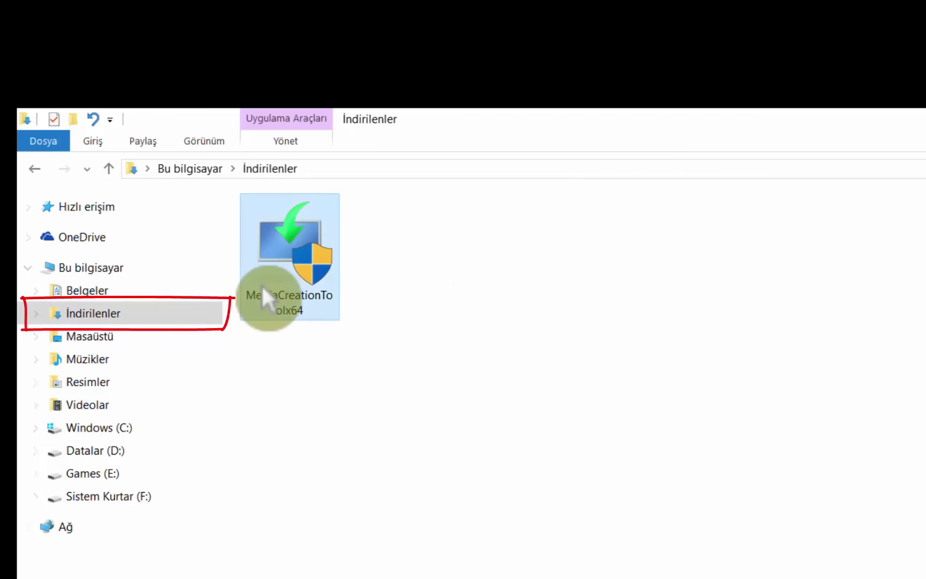
right_click(324, 245)
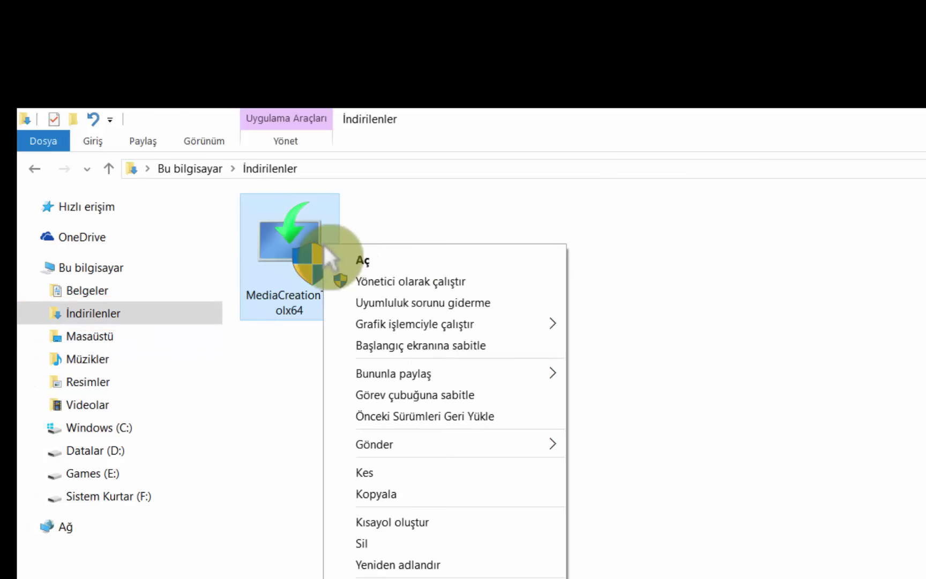
left_click(464, 282)
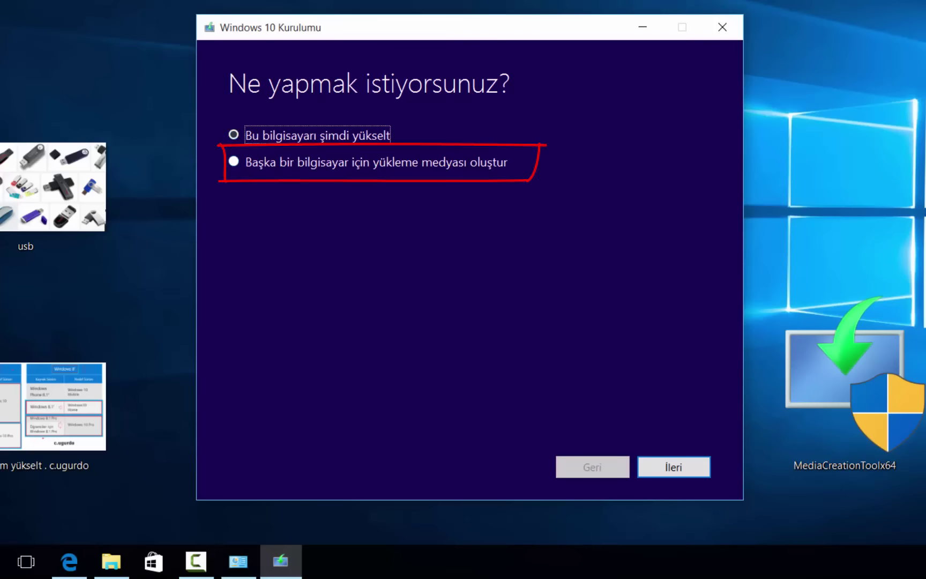
- Choose to create installation media for another computer and set its language to Türkçe
left_click(233, 161)
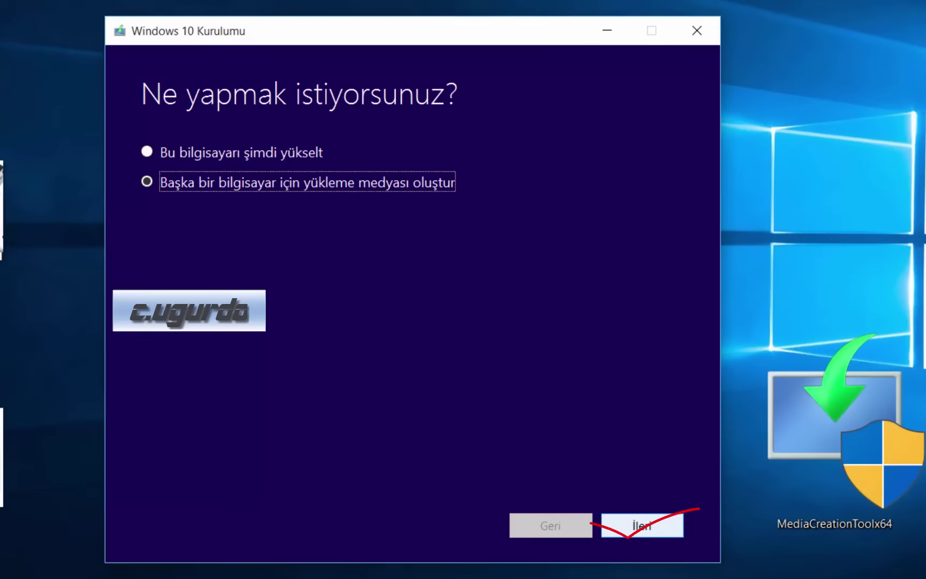
key("Return")
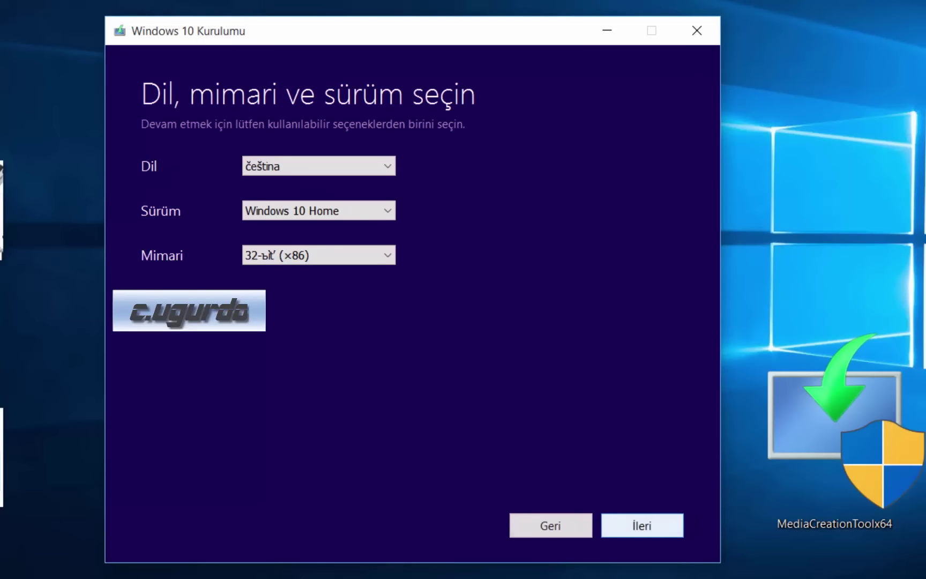
key("alt+Down")
key("t")
key("Return")
- Set the edition to Windows 10 Home Single Language and the architecture to 64-bit, and confirm the selections
key("Tab")
key("alt+Down")
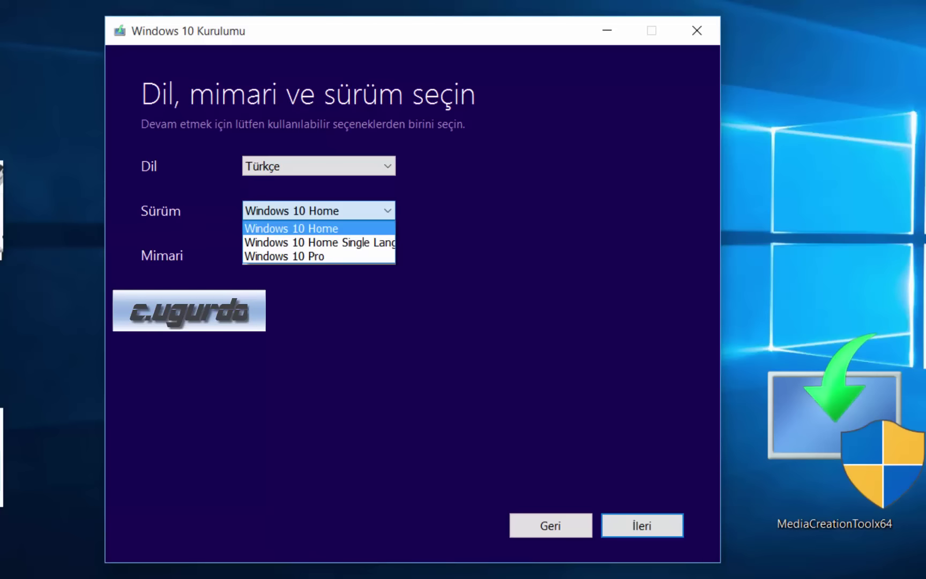
key("Down")
key("Return")
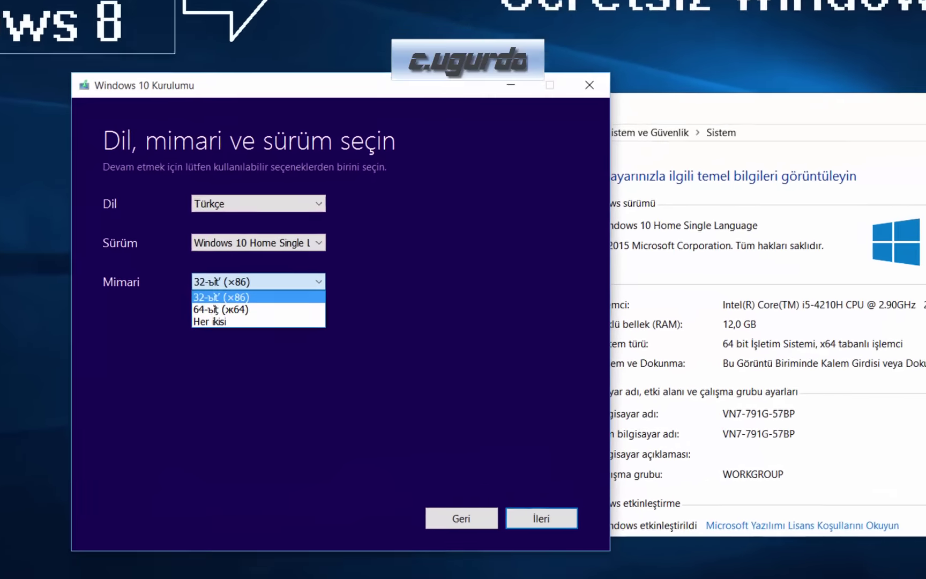
key("Down")
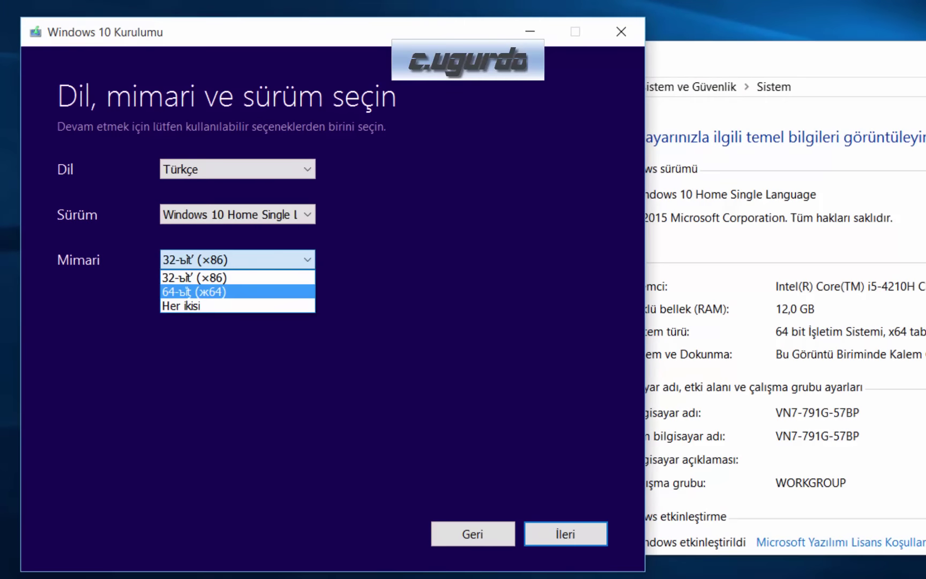
key("Return")
key("Return")
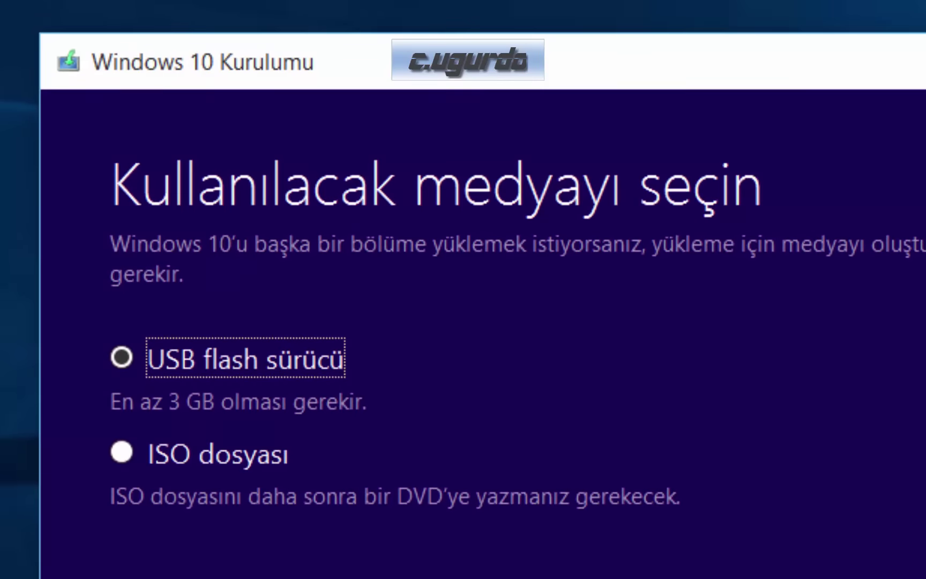
- Choose the USB flash drive as the media to use and continue to the drive selection
key("space")
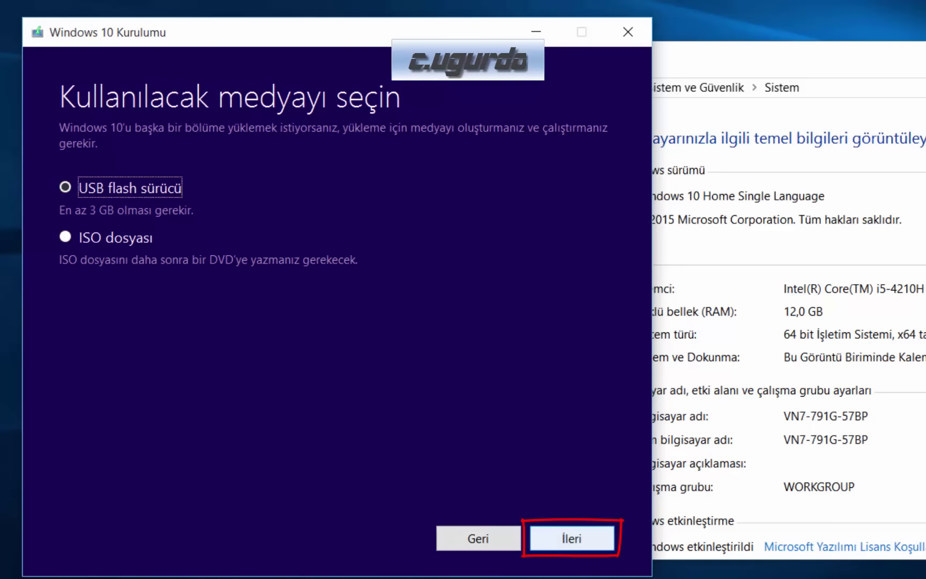
key("Return")
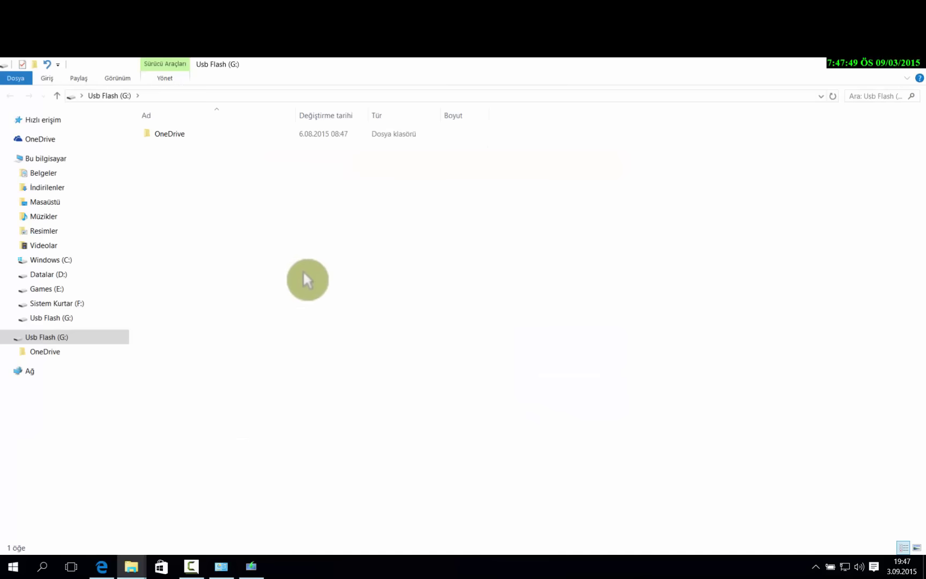
- Refresh the Usb Flash (G:) folder and minimize its window to return to the Windows 10 setup
right_click(304, 270)
left_click(342, 321)
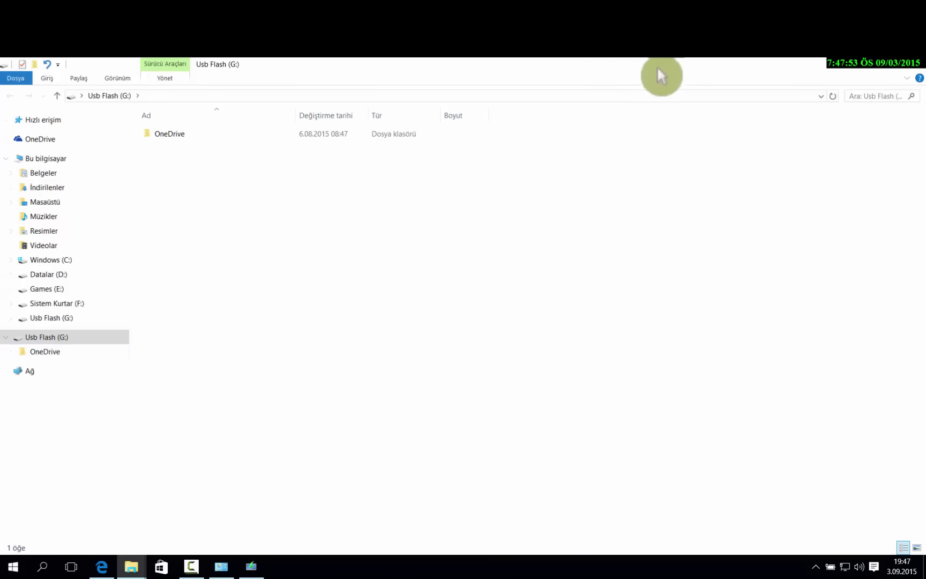
left_click_drag(657, 66, 439, 134)
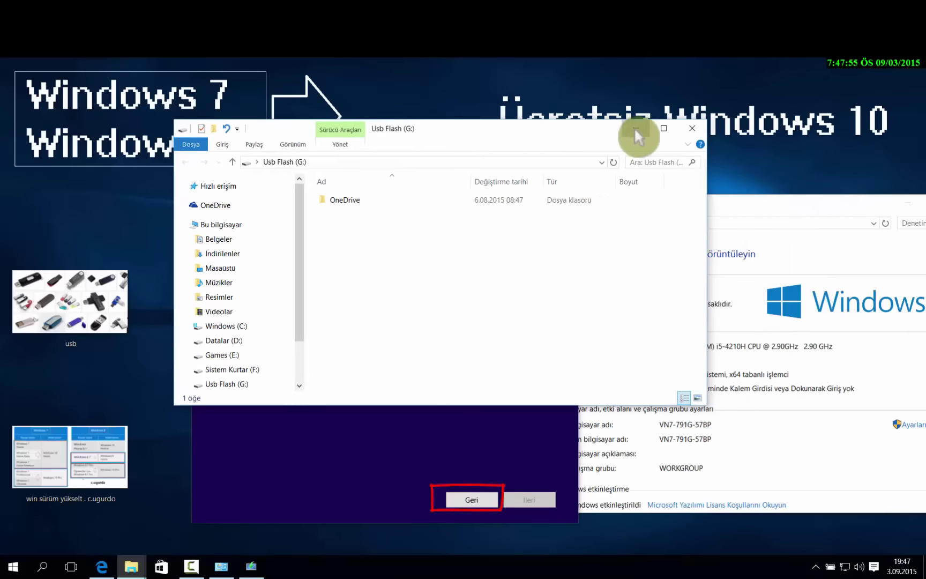
left_click(636, 130)
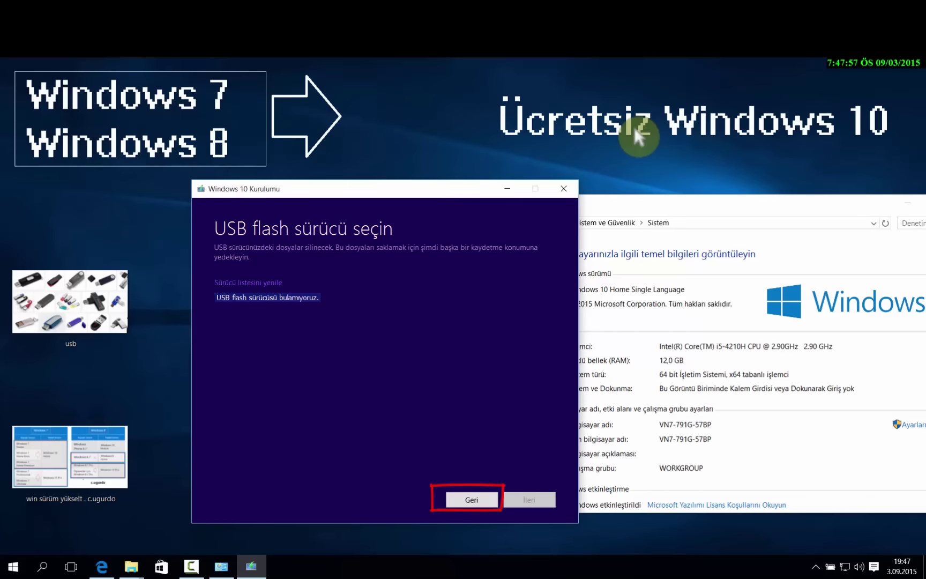
- Go back to the media choice, continue with the USB flash drive again, and start creating the media on G: (Usb Flash)
key("Return")
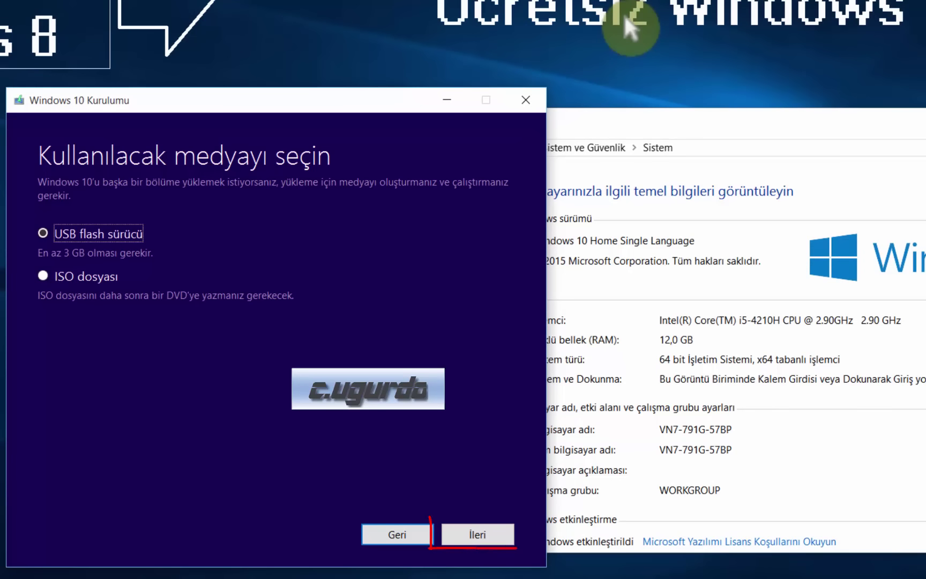
key("Return")
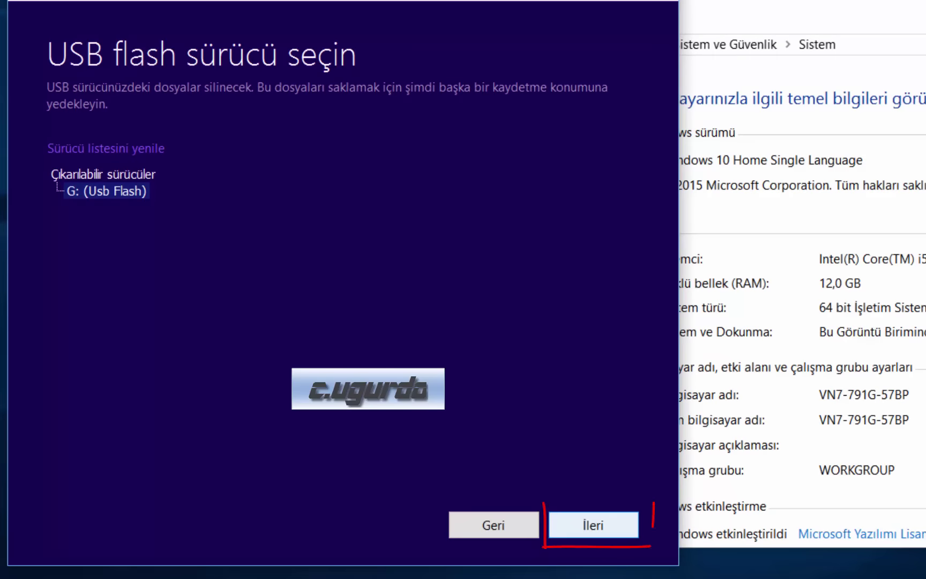
key("Return")
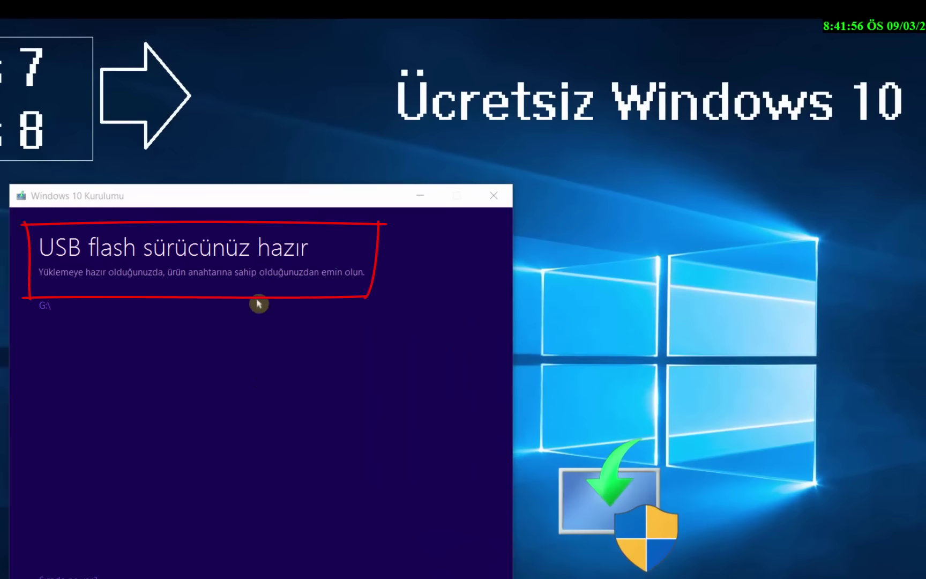
- Open the finished G: drive and check the combined properties of all its files and folders
left_click(43, 314)
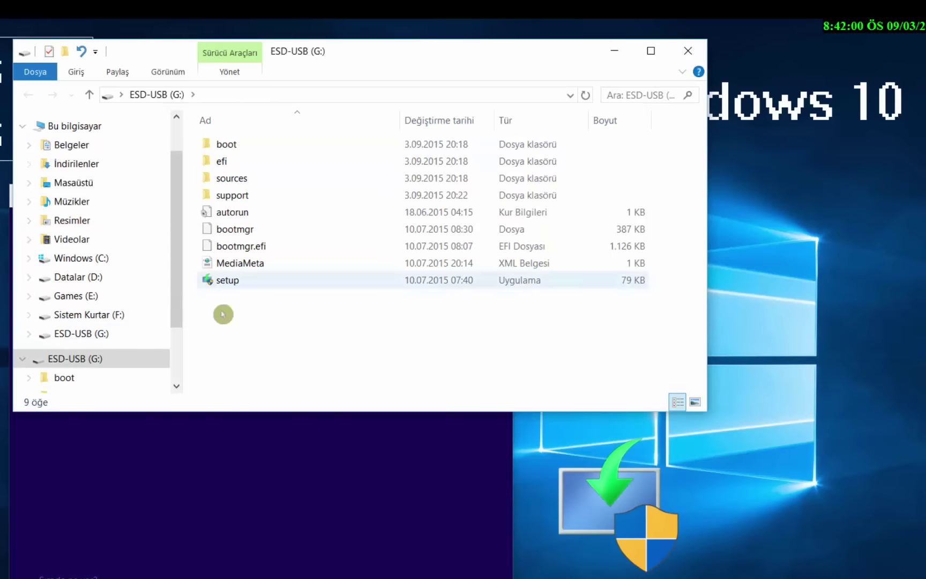
left_click_drag(266, 323, 265, 135)
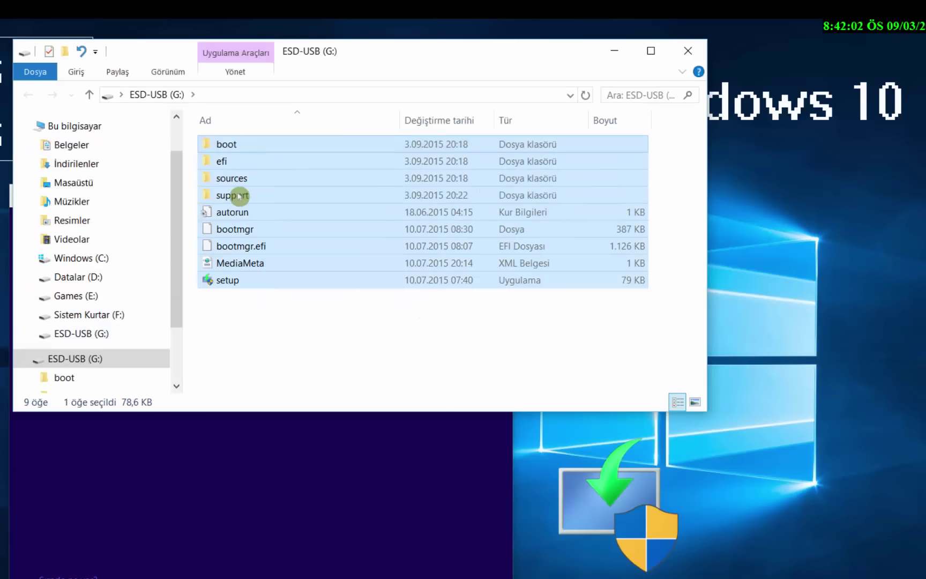
left_click_drag(239, 196, 242, 199)
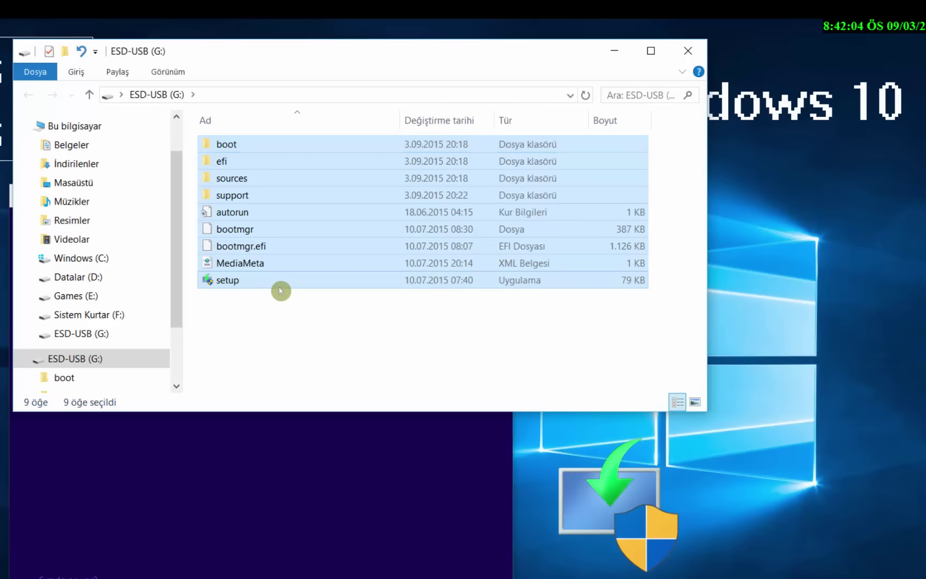
right_click(281, 291)
left_click(323, 461)
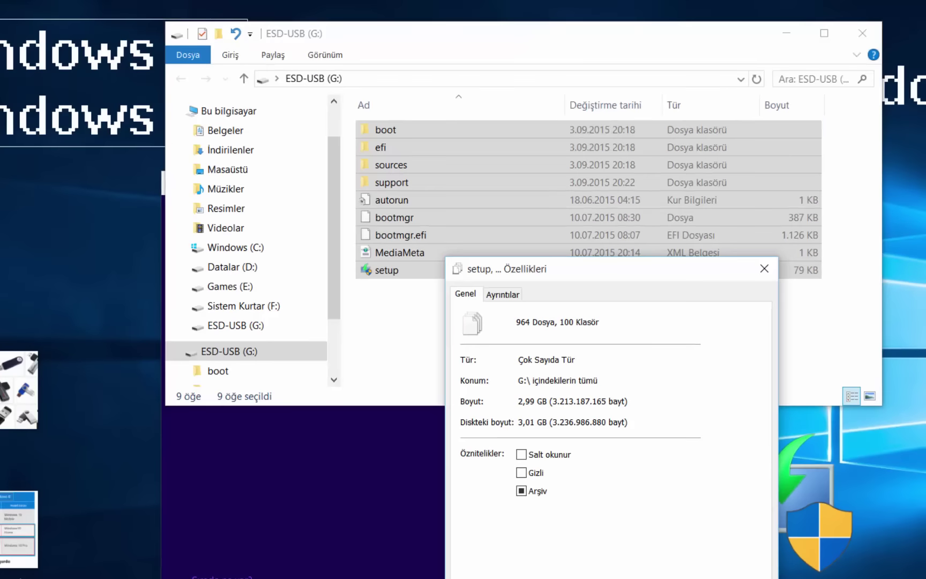
key("Escape")
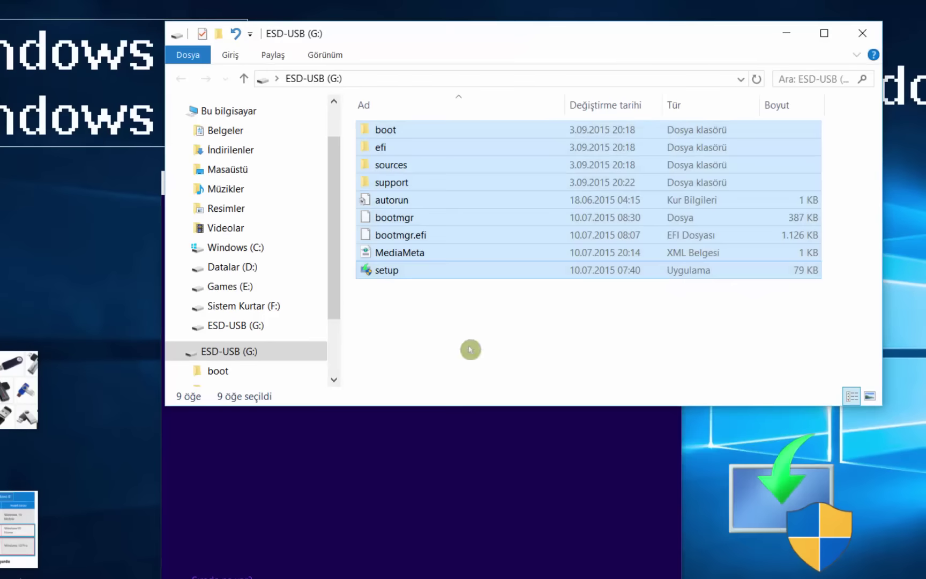
left_click(469, 347)
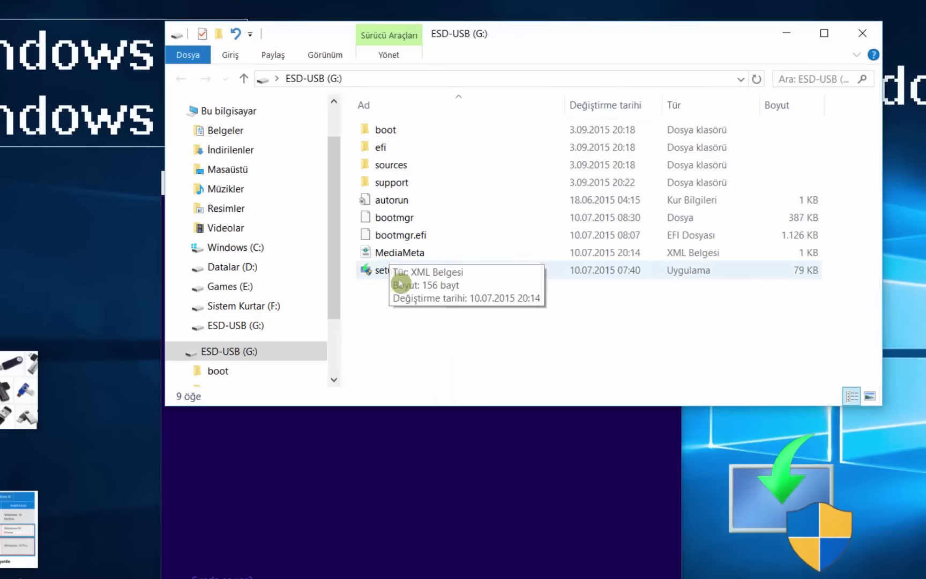